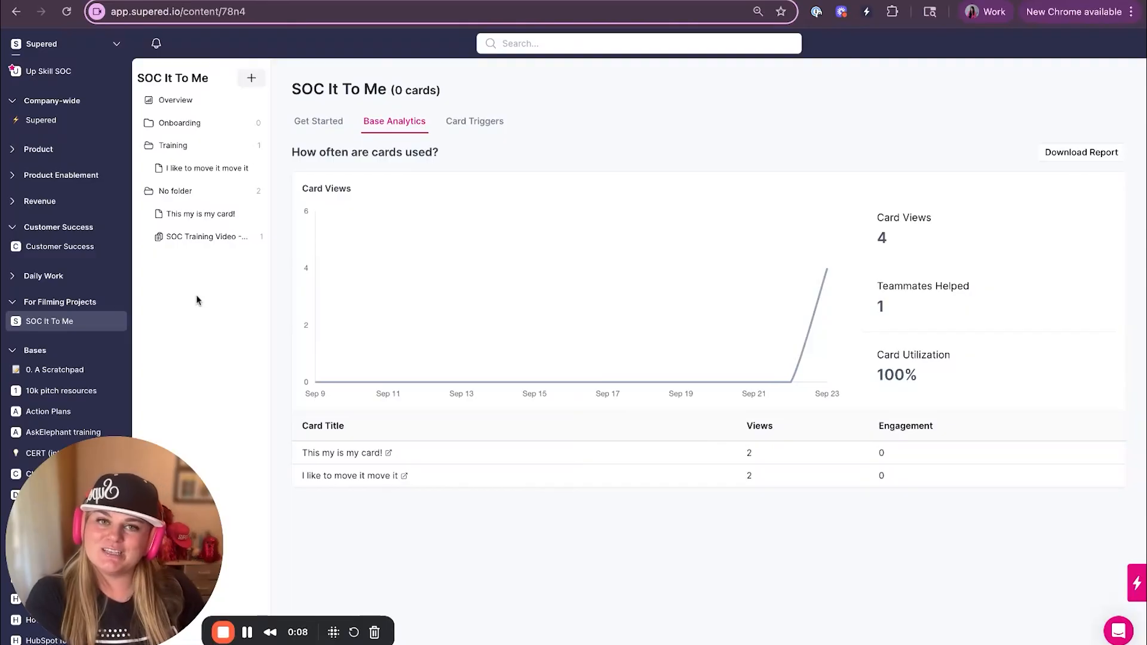
click(252, 84)
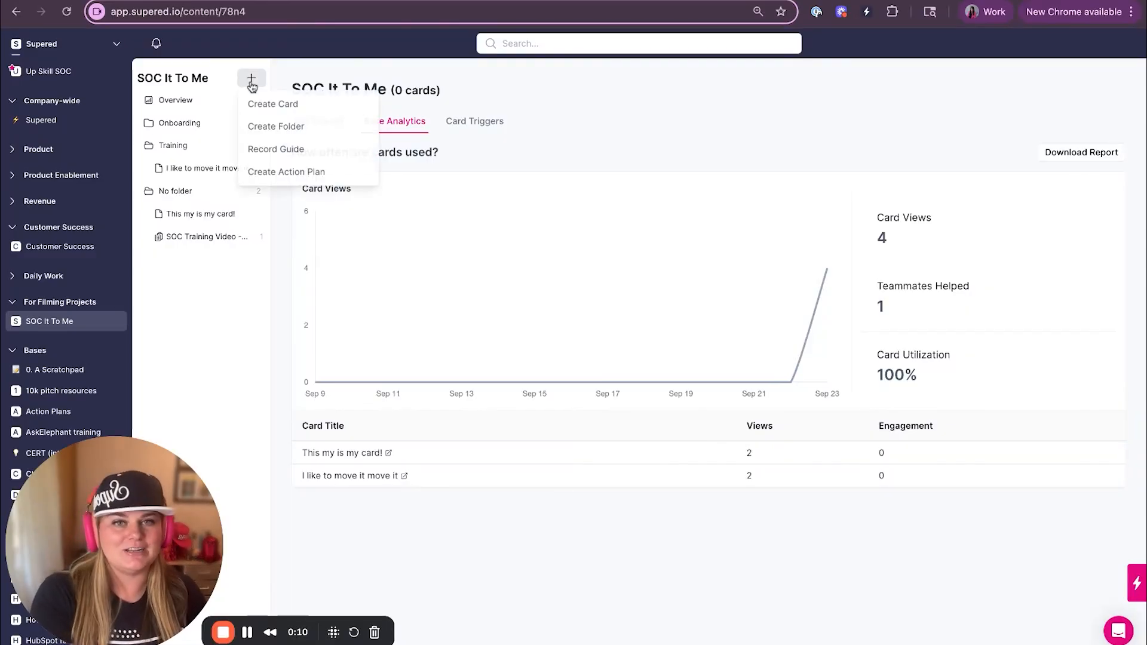
click(794, 129)
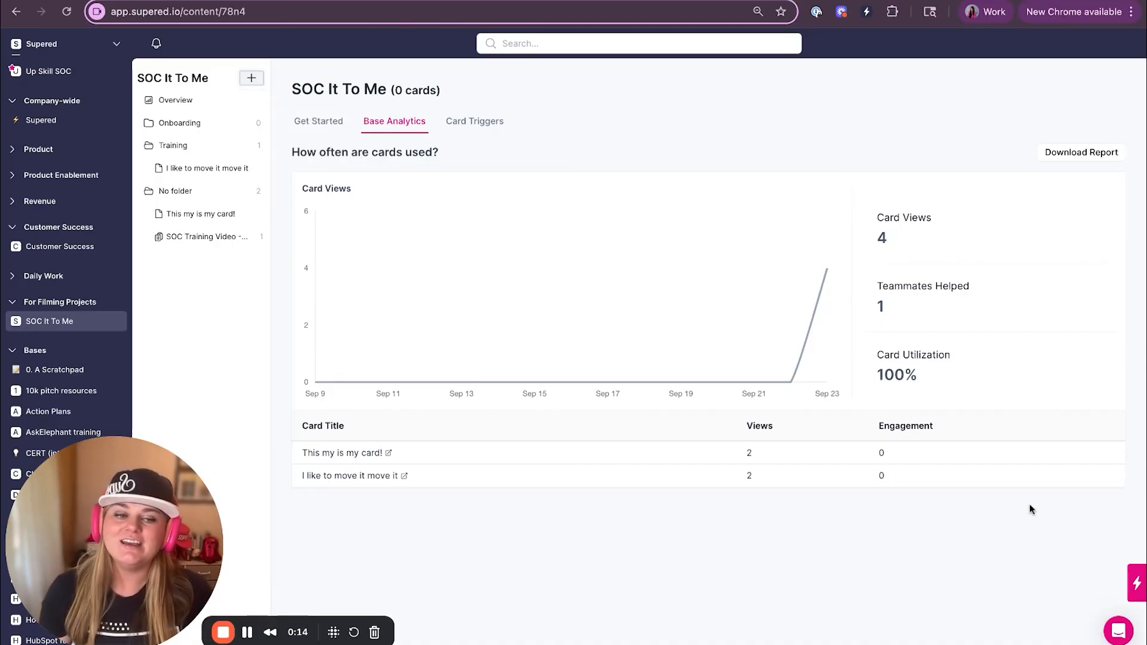
Step: Start recording a new guide in Sidekick and capture opening the cards "This my is my card!" and "I like to move it move it"
click(1135, 584)
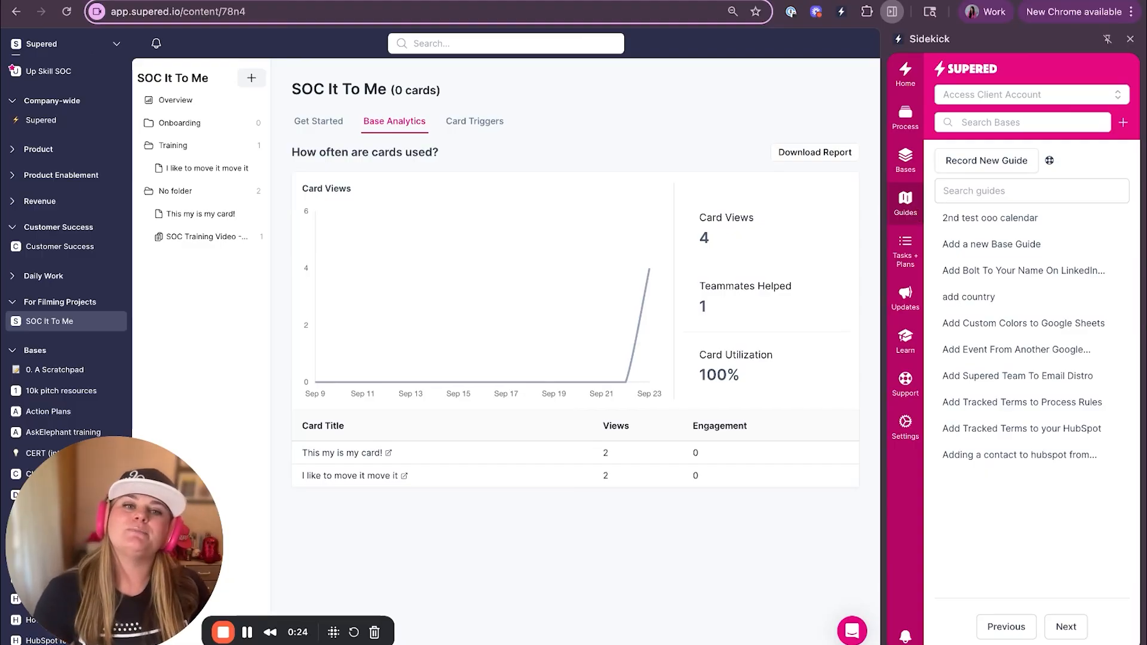
click(979, 167)
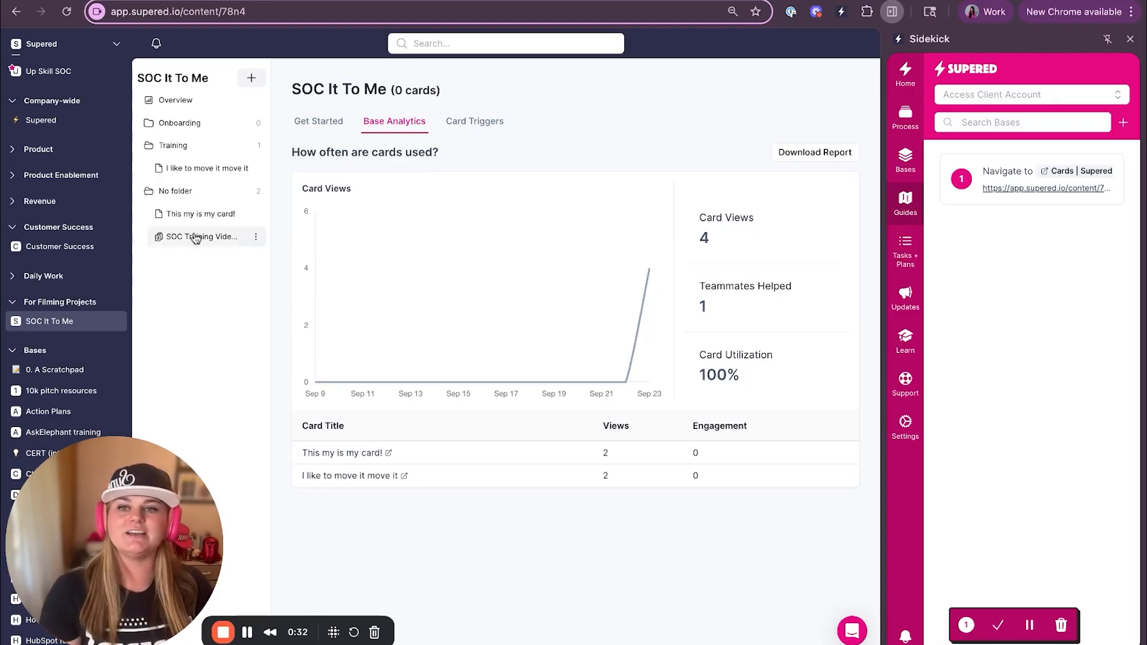
click(179, 215)
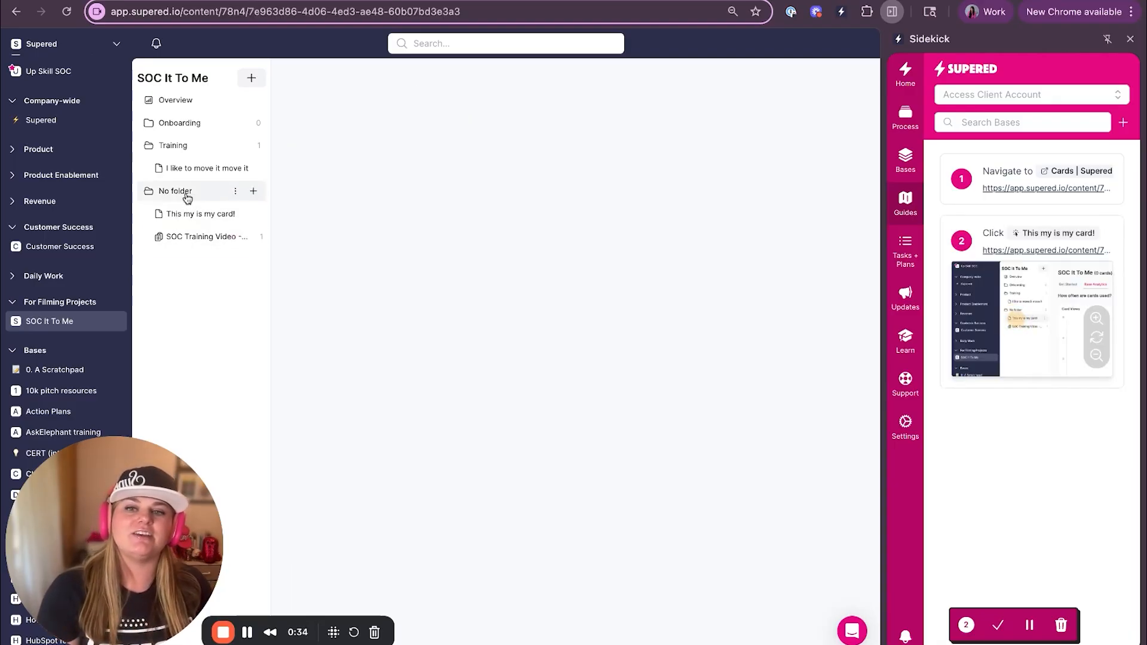
click(183, 168)
Step: Record nesting the Onboarding folder inside the Training folder and reopening the "This my is my card!" card
click(174, 124)
drag(174, 125, 171, 146)
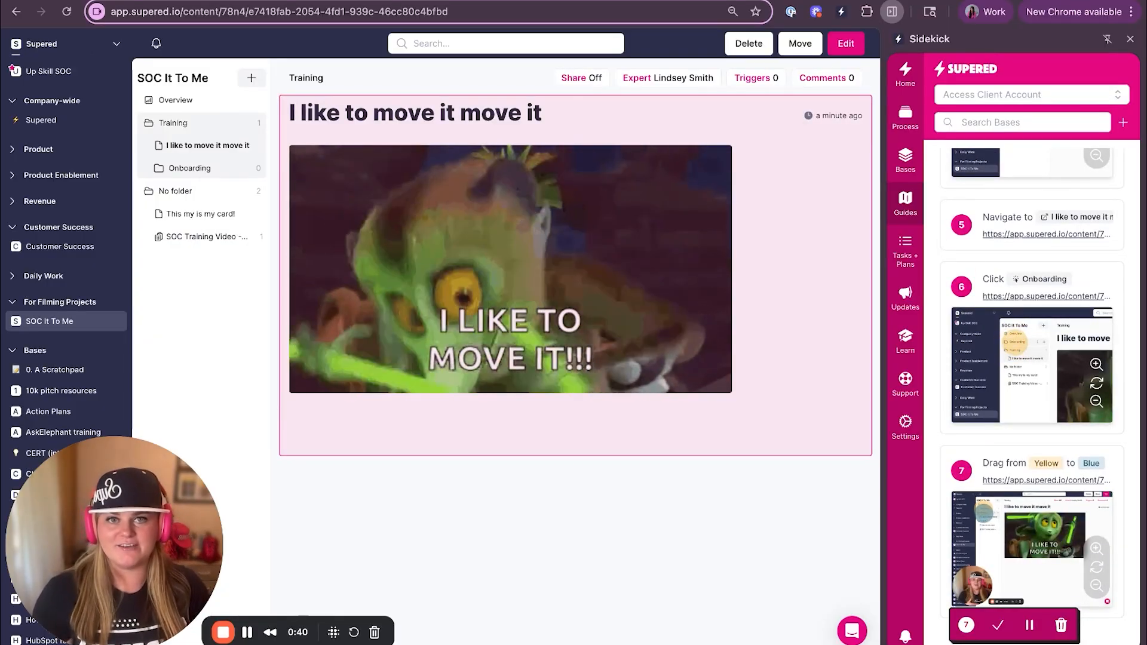
click(176, 221)
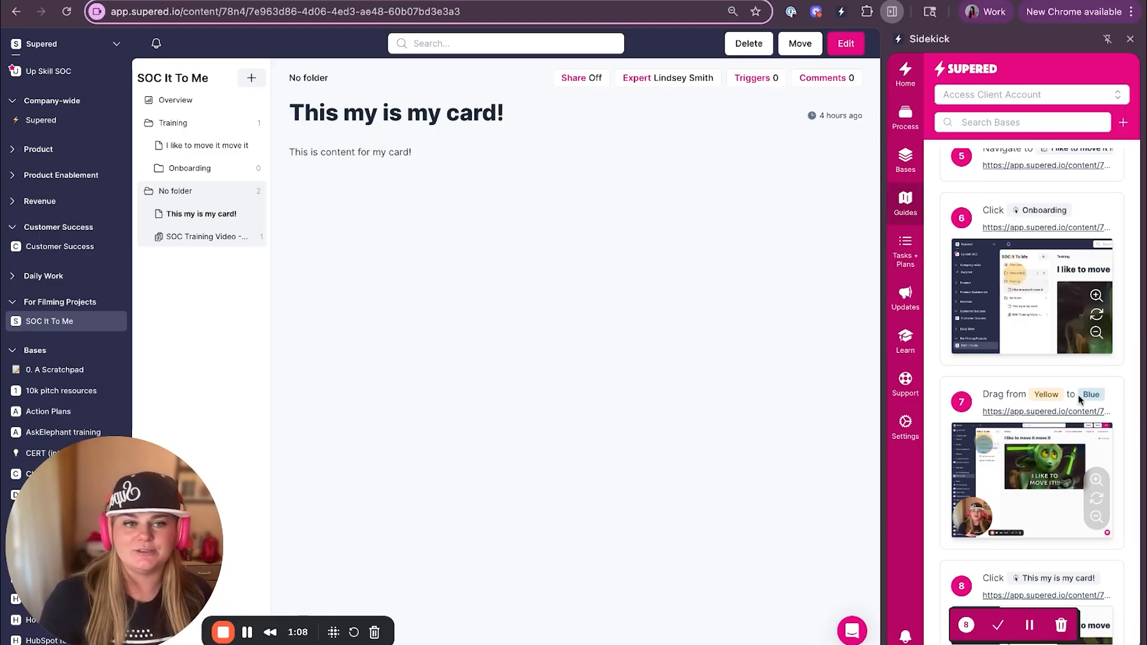
Step: Finish the guide recording and title the guide "This is My Guide"
scroll(1079, 398, up, 8)
click(1009, 627)
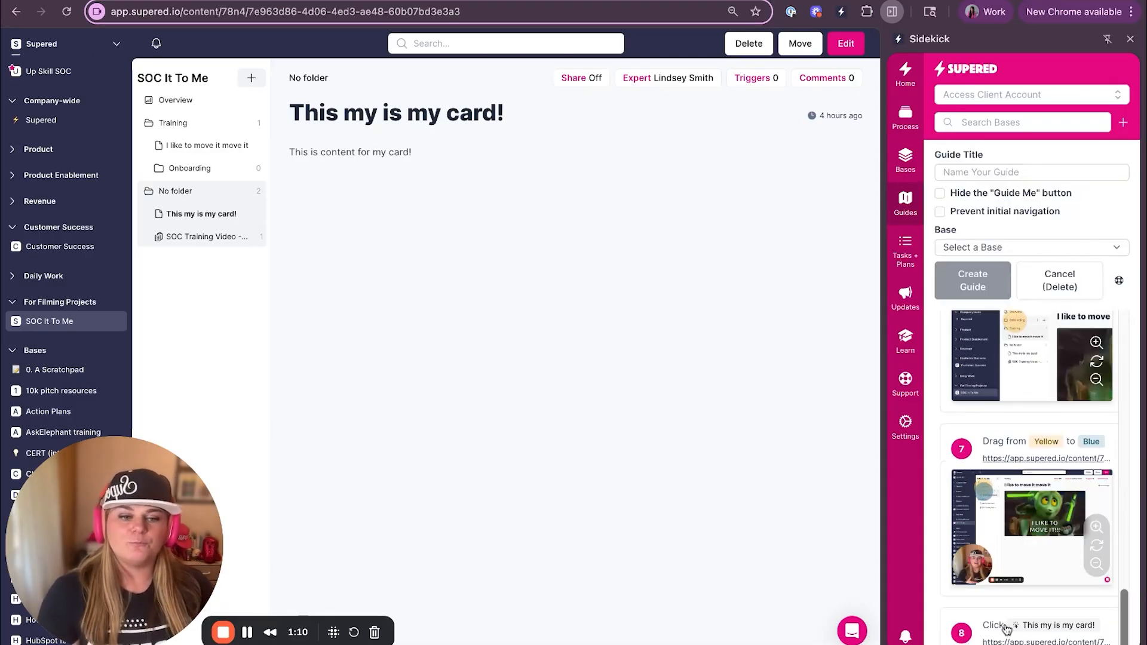
click(1008, 173)
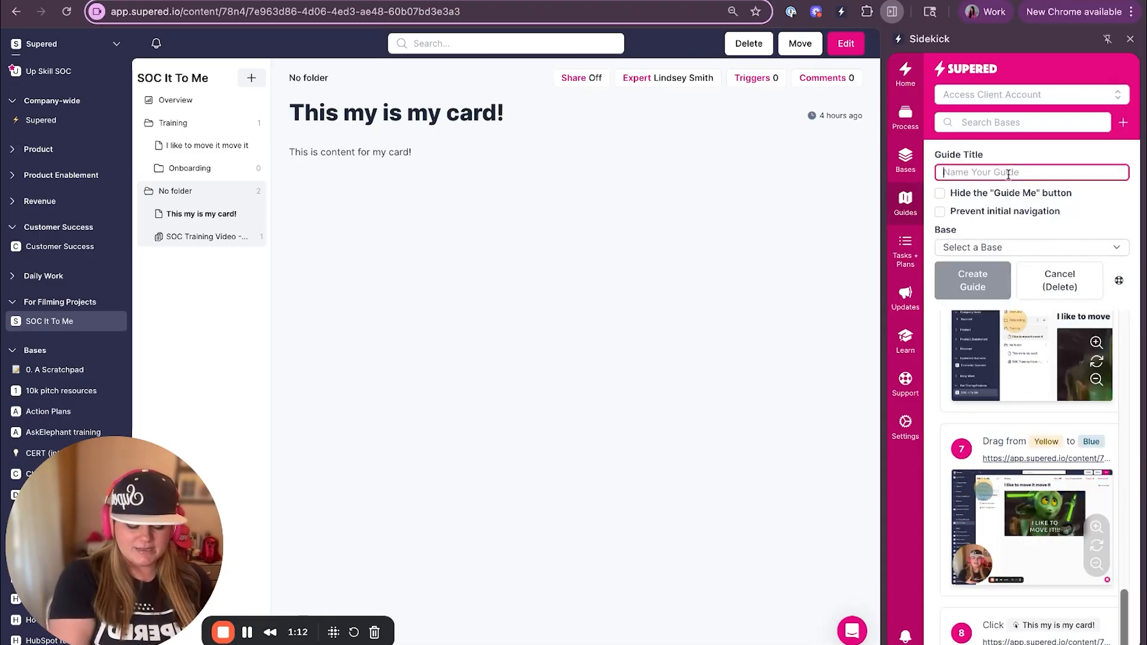
text(This is My Neq)
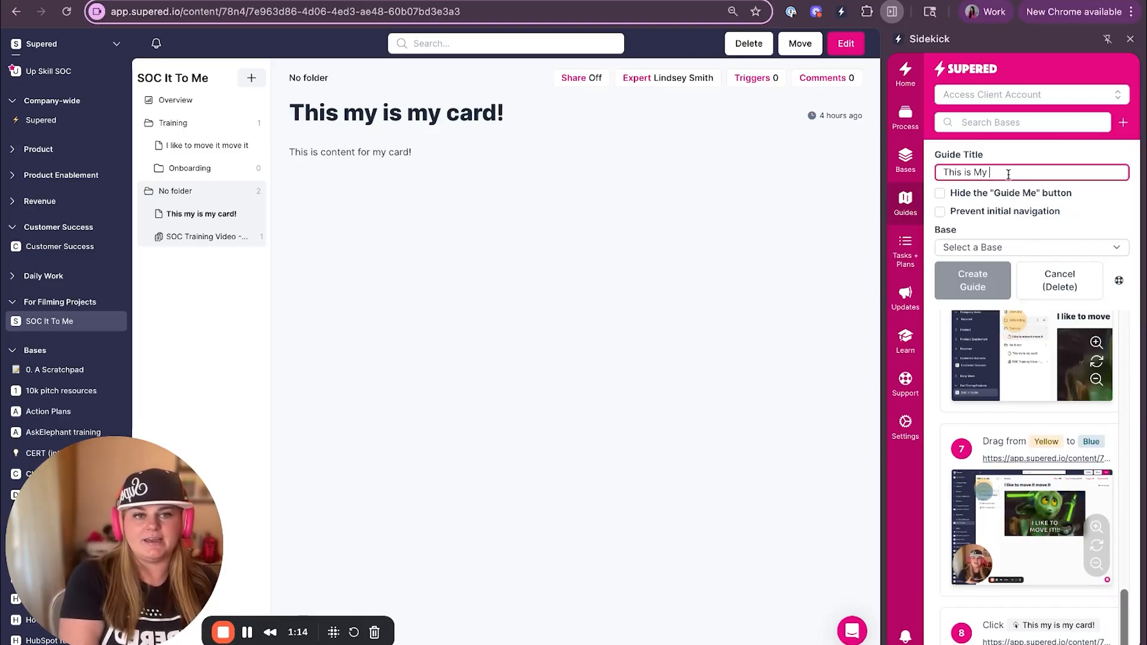
key(BackSpace)
key(BackSpace)
key(BackSpace)
text(Guide)
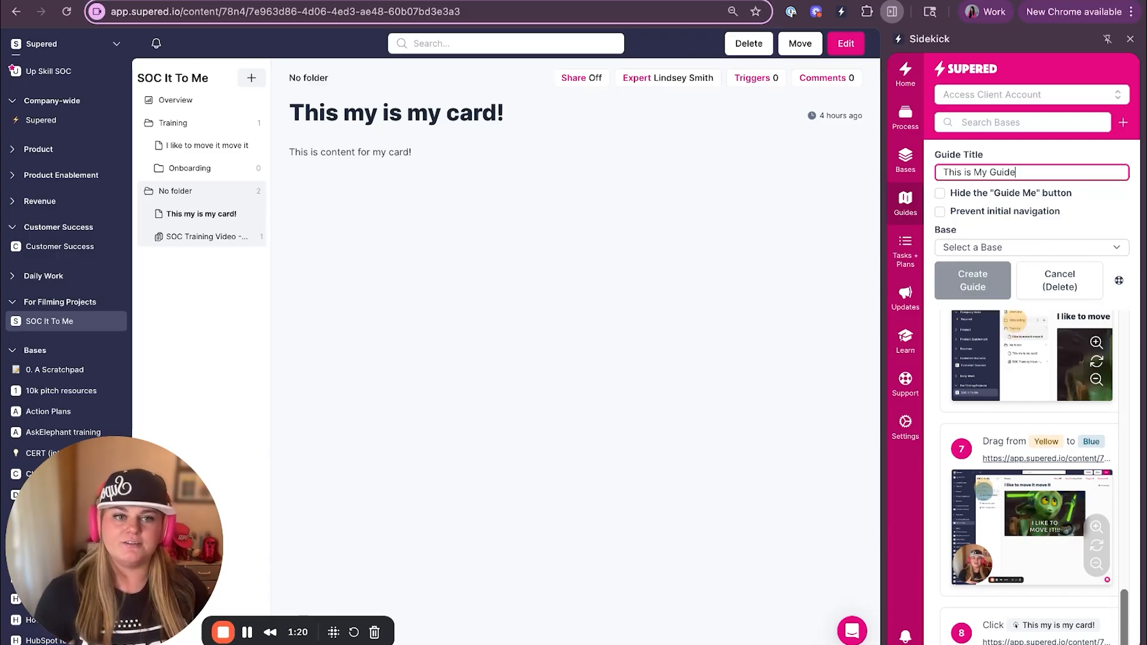
Step: Create the guide in the SOC It To Me base, inside the Onboarding folder
key(Tab)
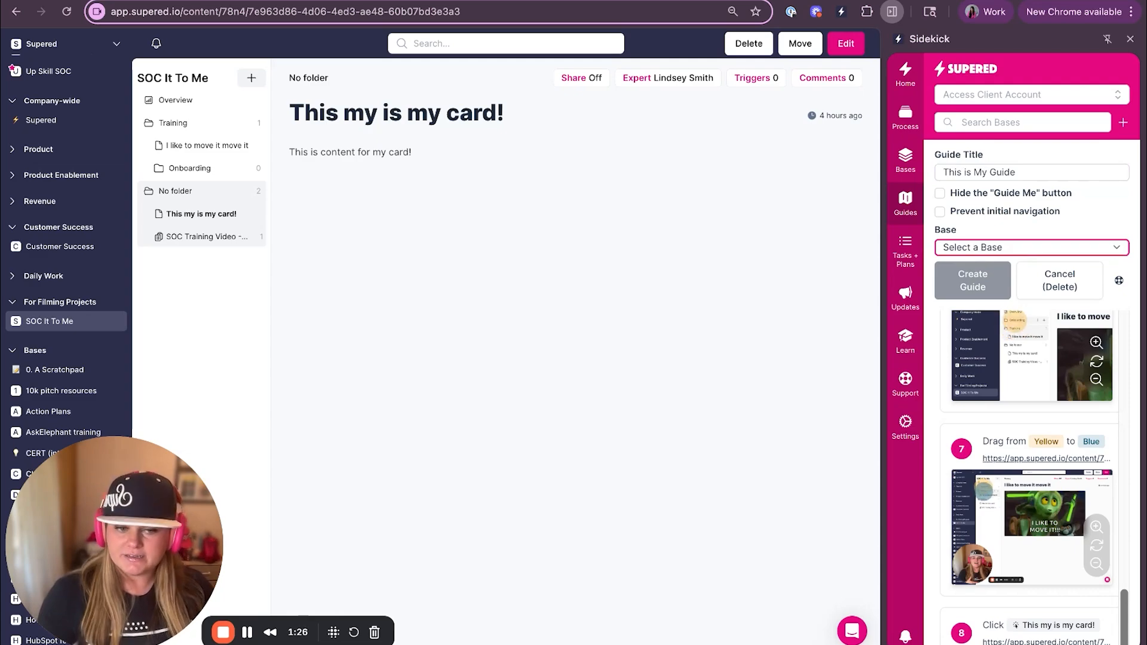
click(969, 317)
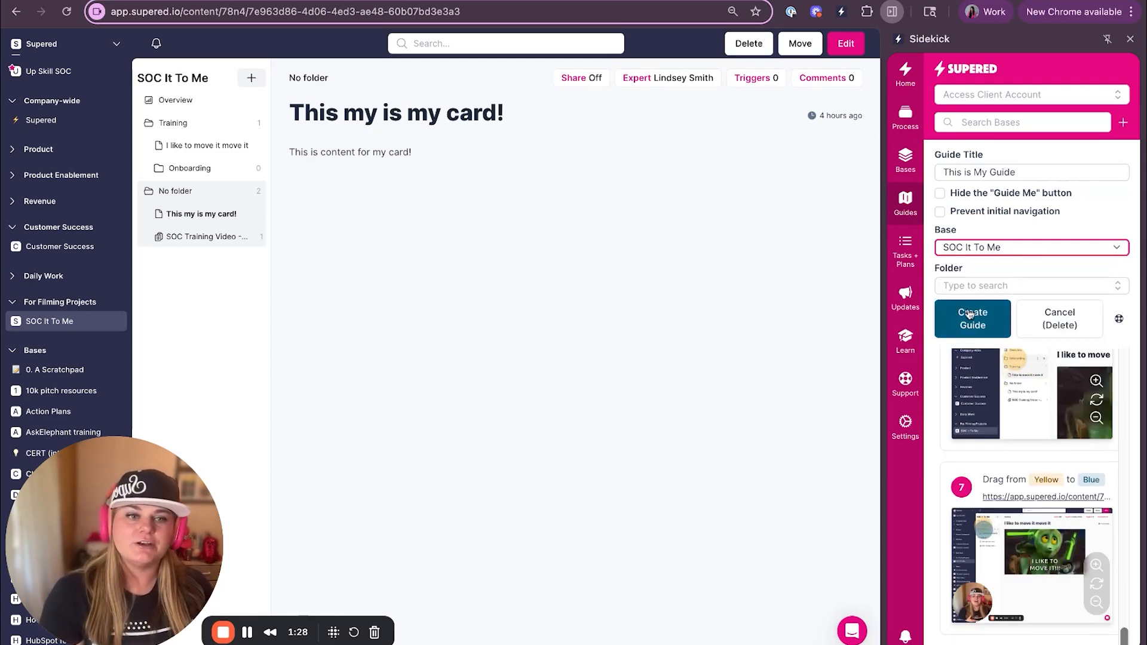
click(976, 286)
click(1003, 358)
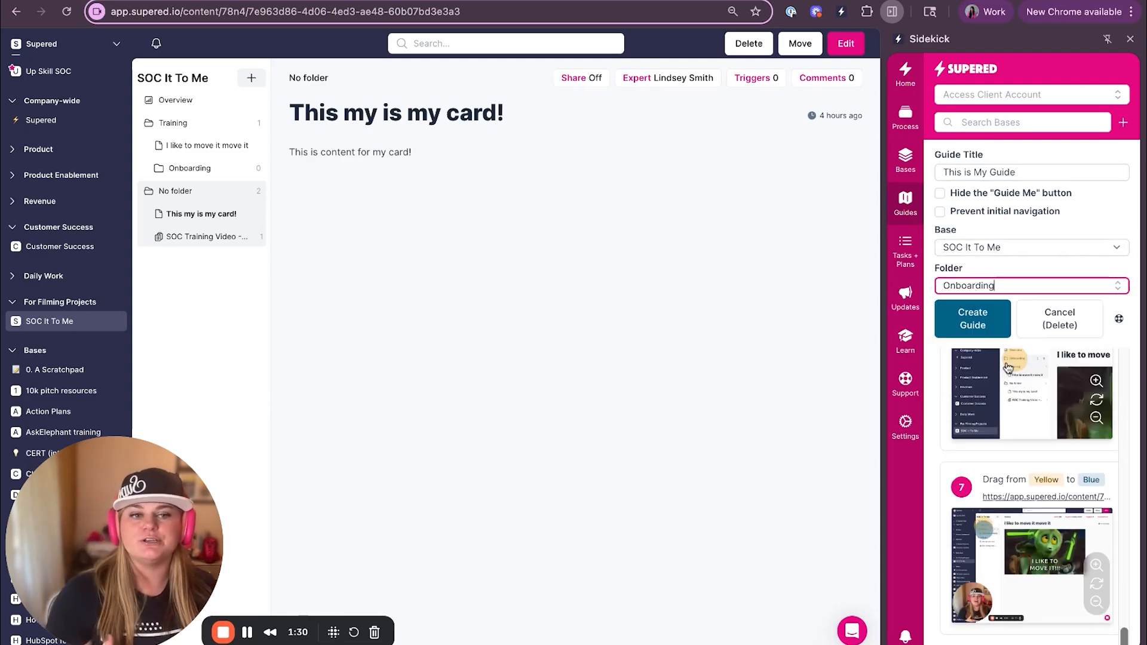
click(973, 327)
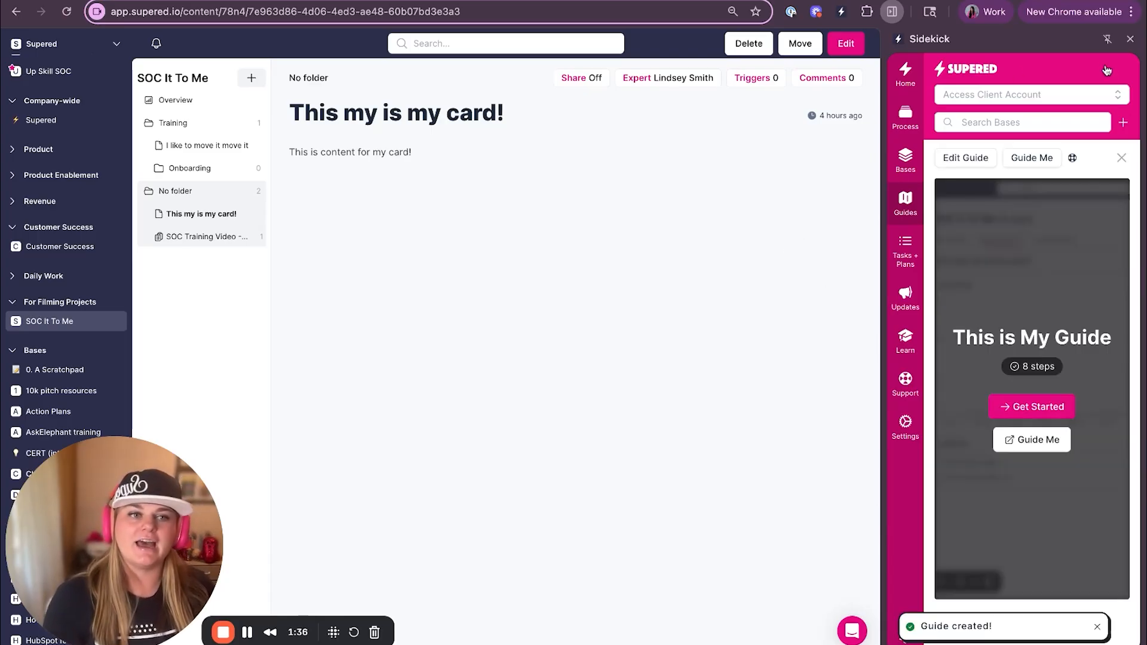
Step: Close Sidekick, reload the page and open "This is My Guide" from the Onboarding folder within Training
click(1129, 39)
click(66, 12)
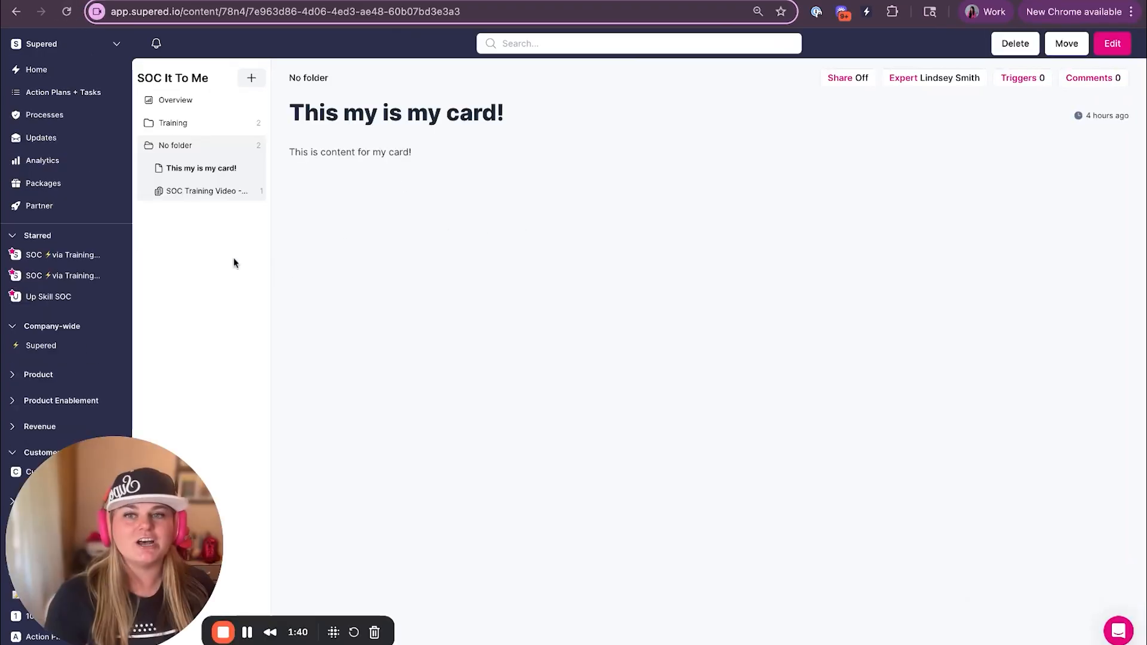
click(182, 124)
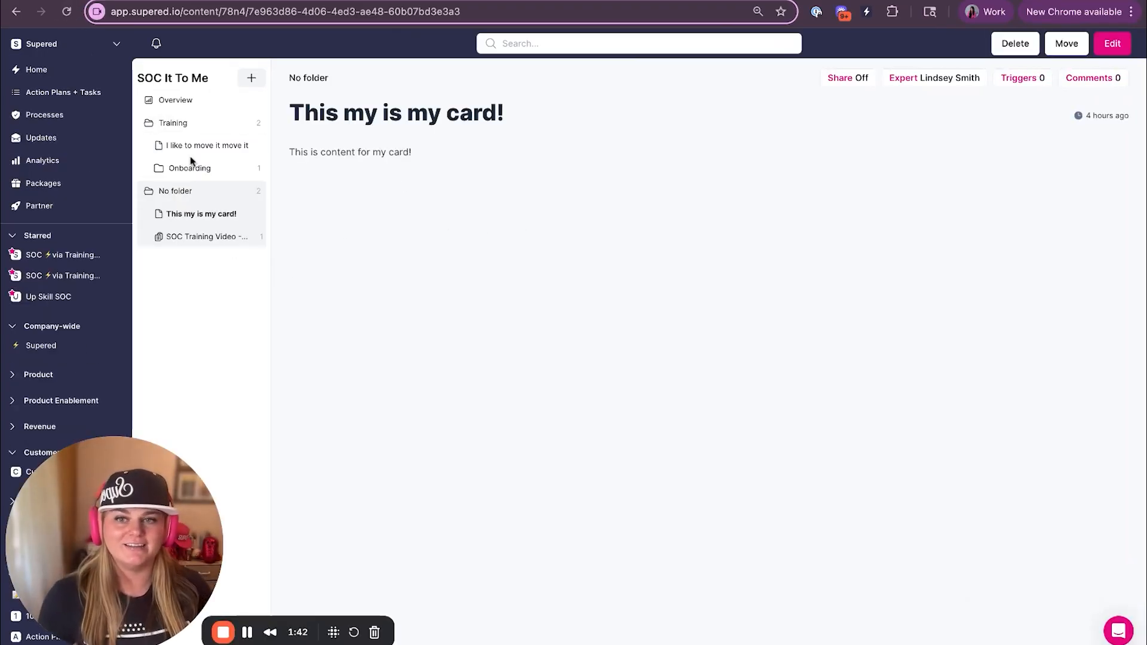
click(181, 150)
click(186, 167)
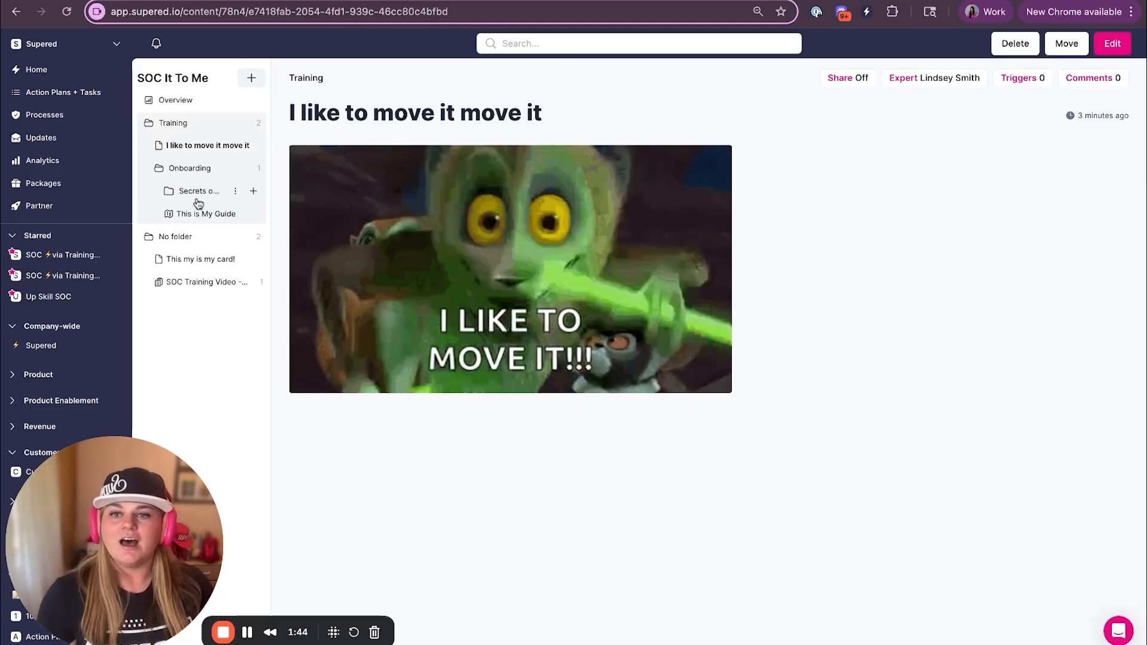
click(198, 217)
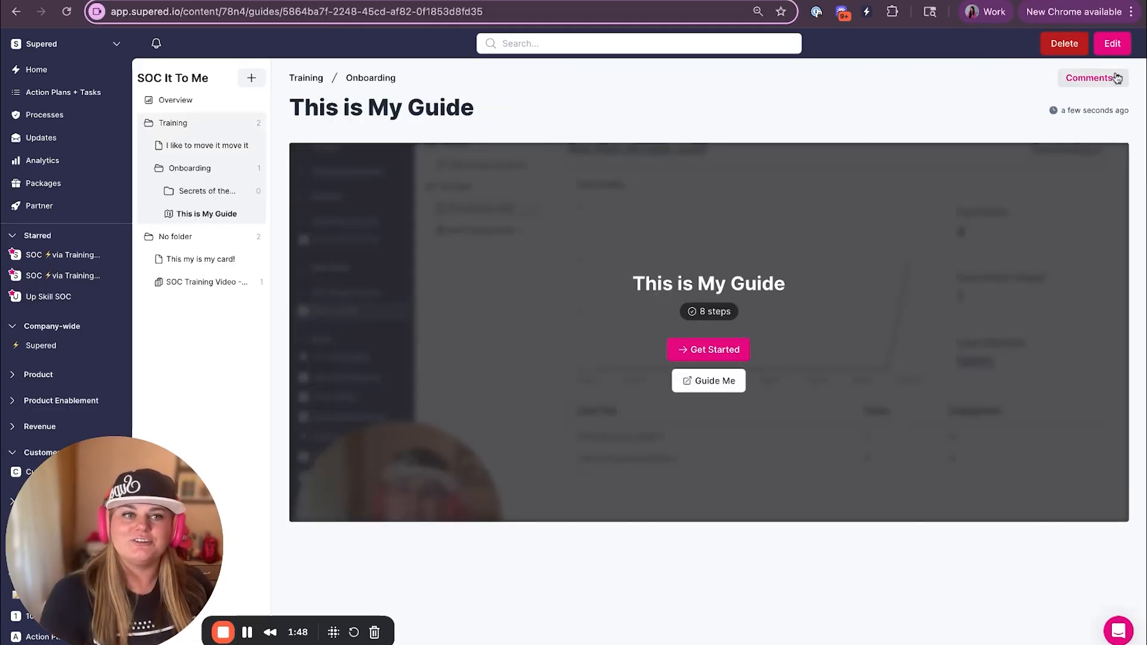
Step: Put the guide into editing mode and review the title and URL settings of step 1 without changing them
click(1113, 44)
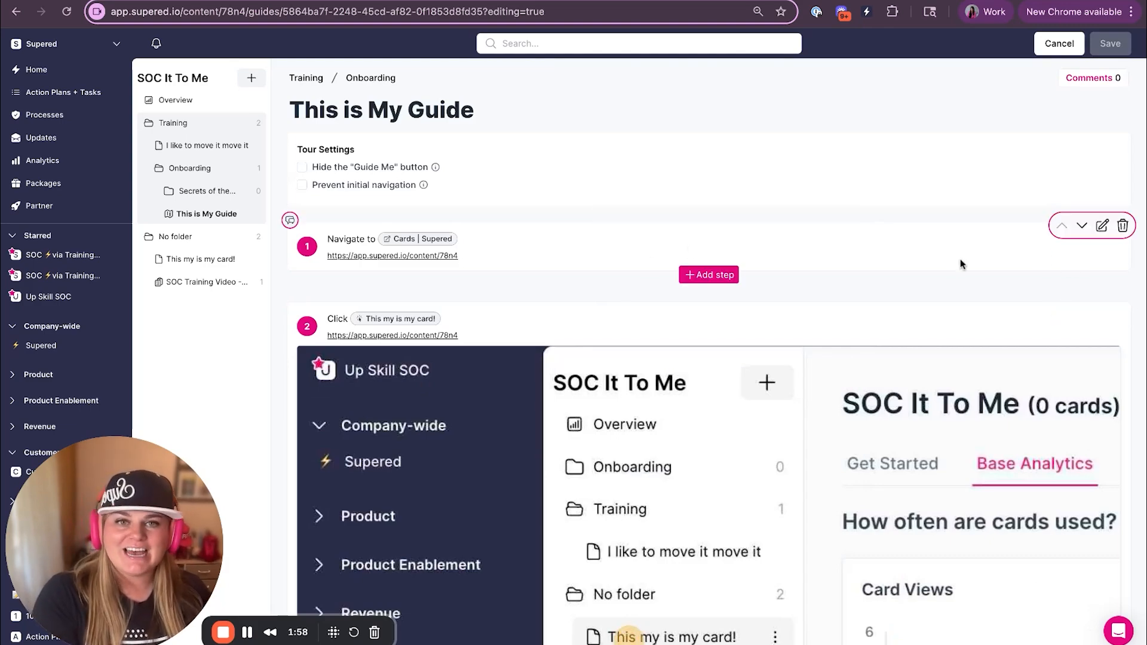
click(1101, 227)
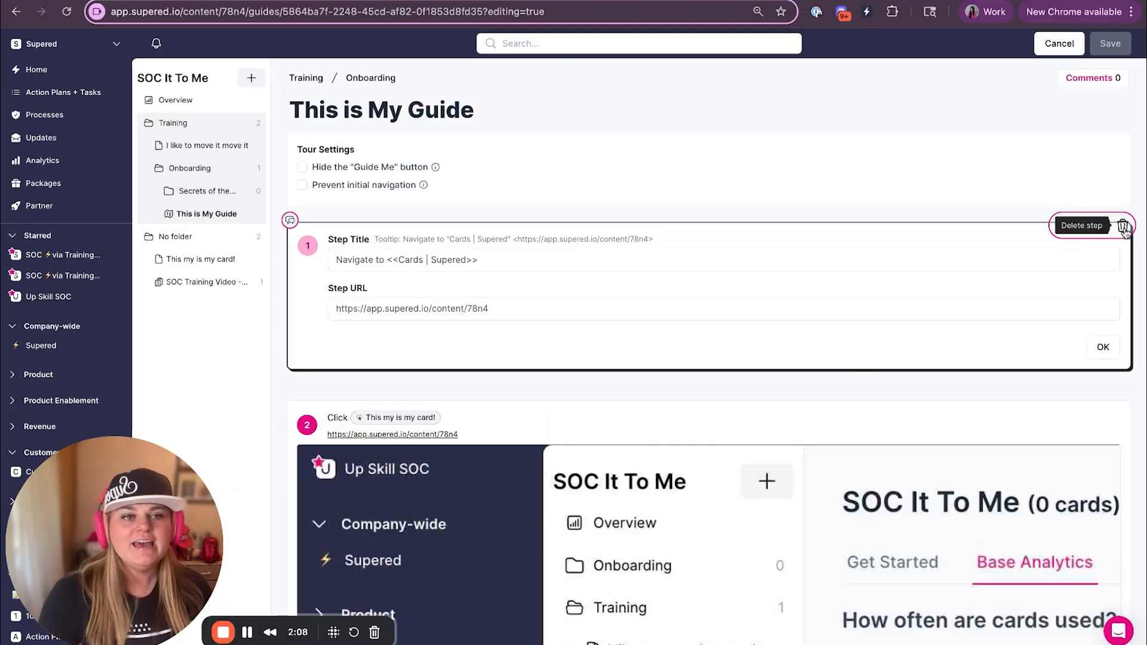
click(1103, 347)
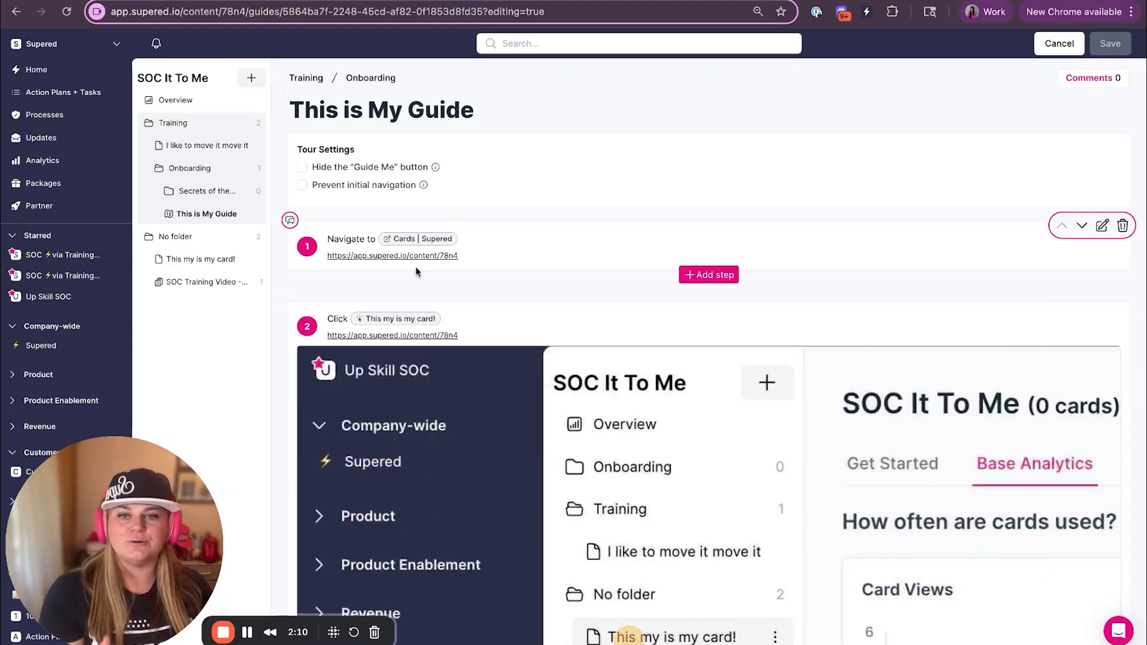
Step: Edit step 2 and reposition the highlight marker in its screenshot onto the icon of "This my is my card!"
scroll(673, 302, down, 2)
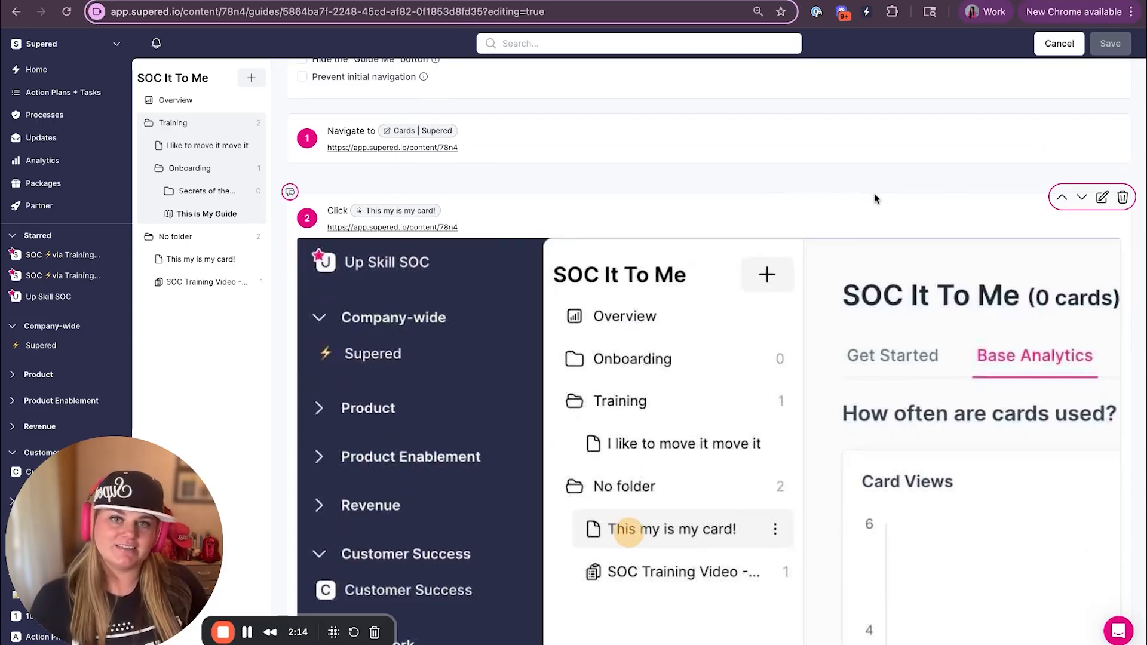
click(1103, 203)
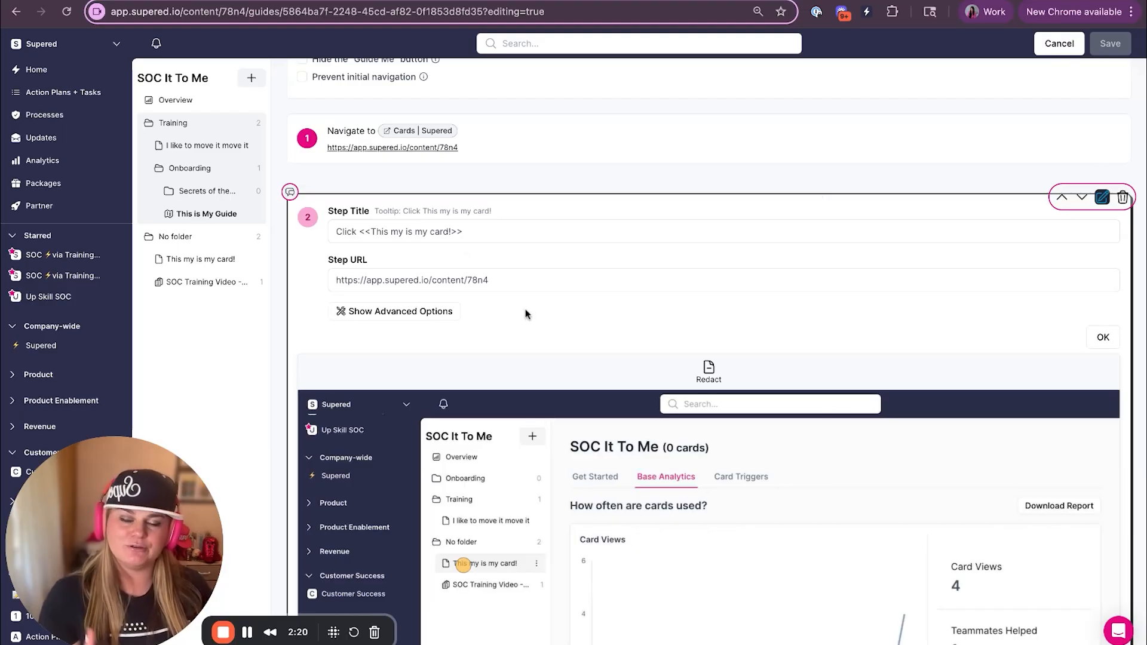
scroll(537, 314, down, 2)
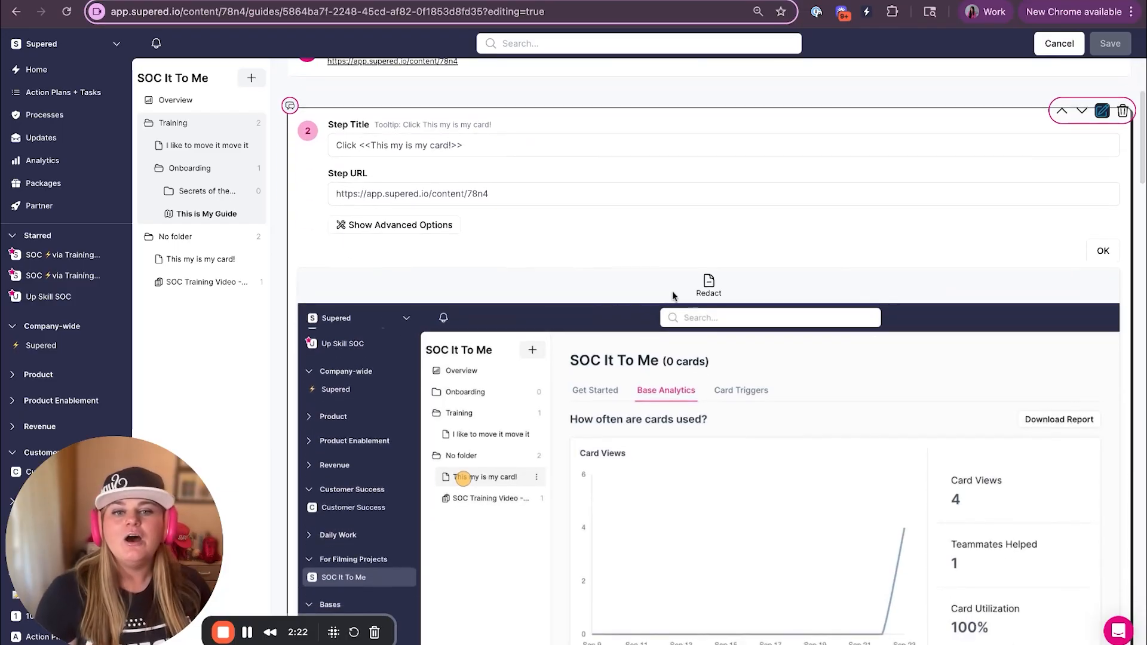
scroll(675, 299, down, 2)
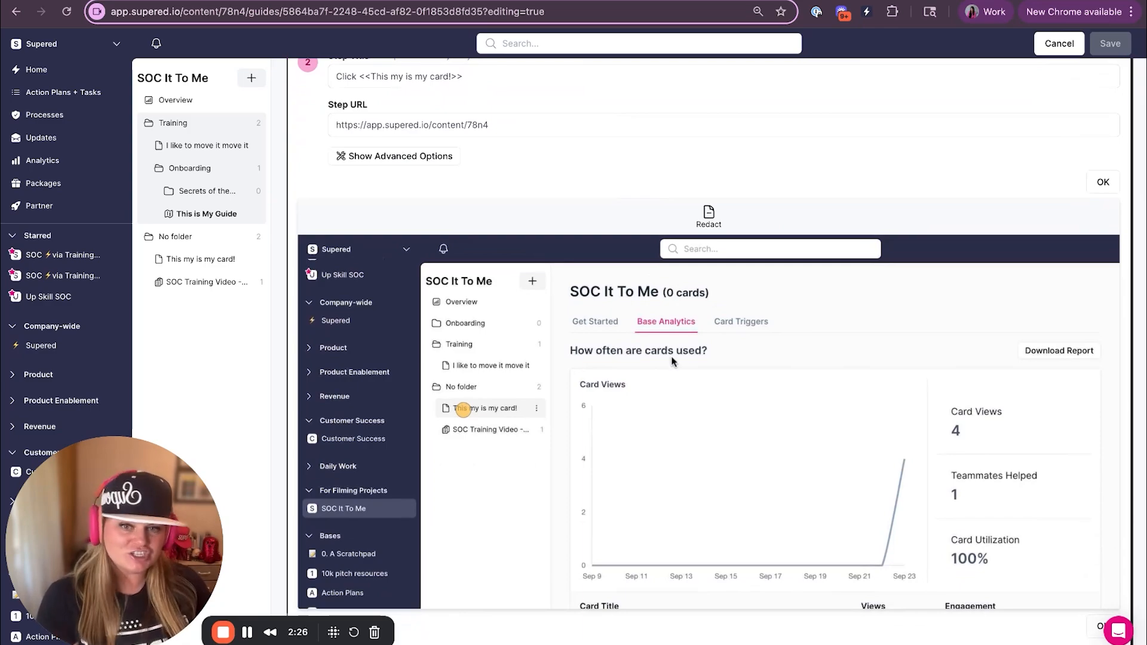
click(462, 414)
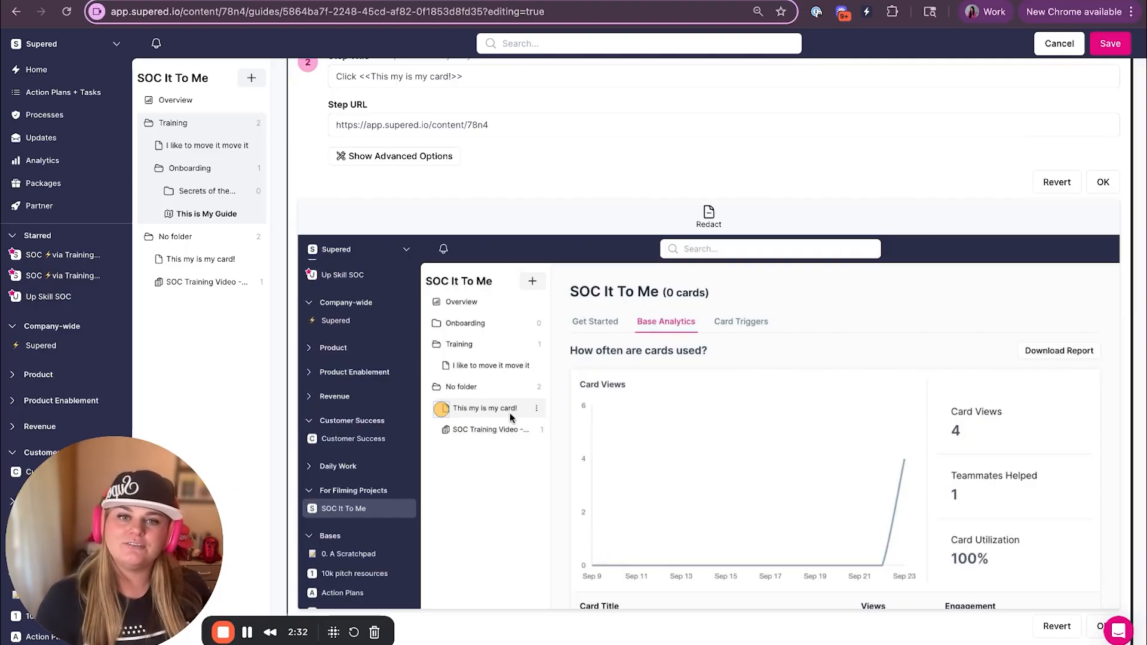
Step: Redact the sidebar area from Company-wide down to the Customer Success heading in step 2's screenshot and confirm the step's edits
click(711, 216)
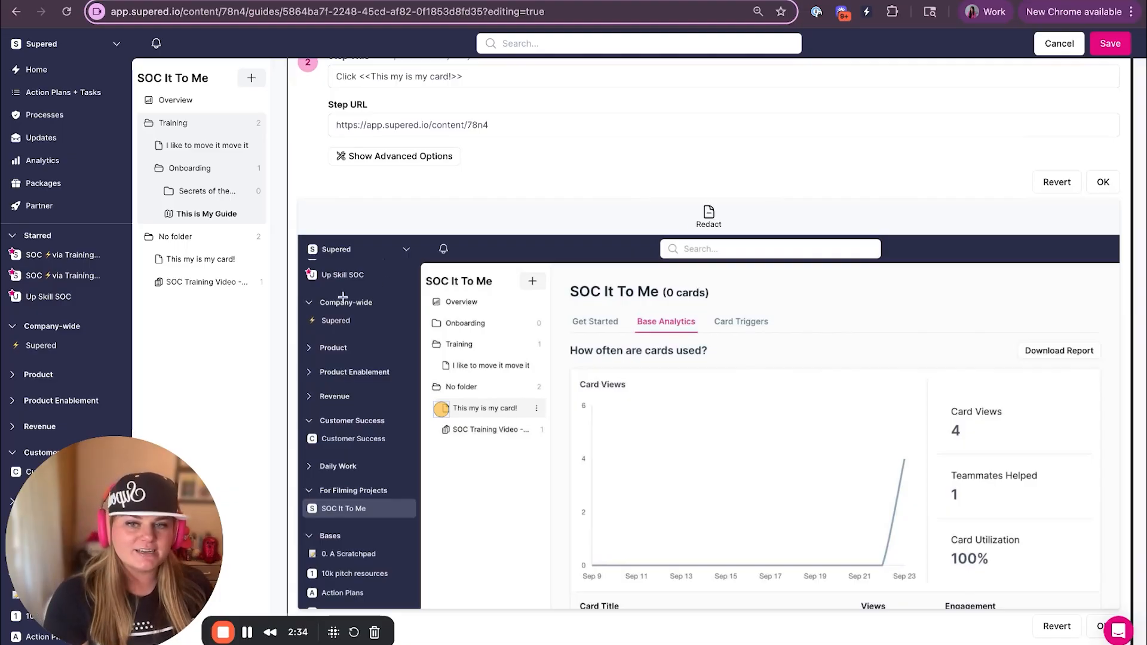
drag(309, 291, 423, 428)
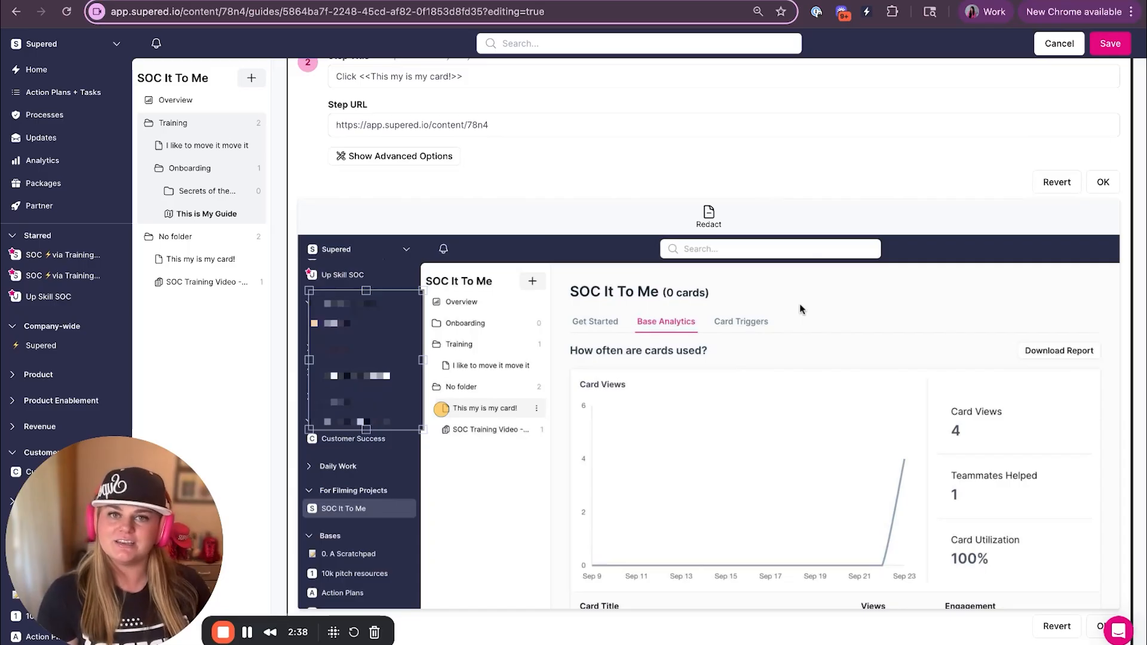
scroll(554, 402, up, 2)
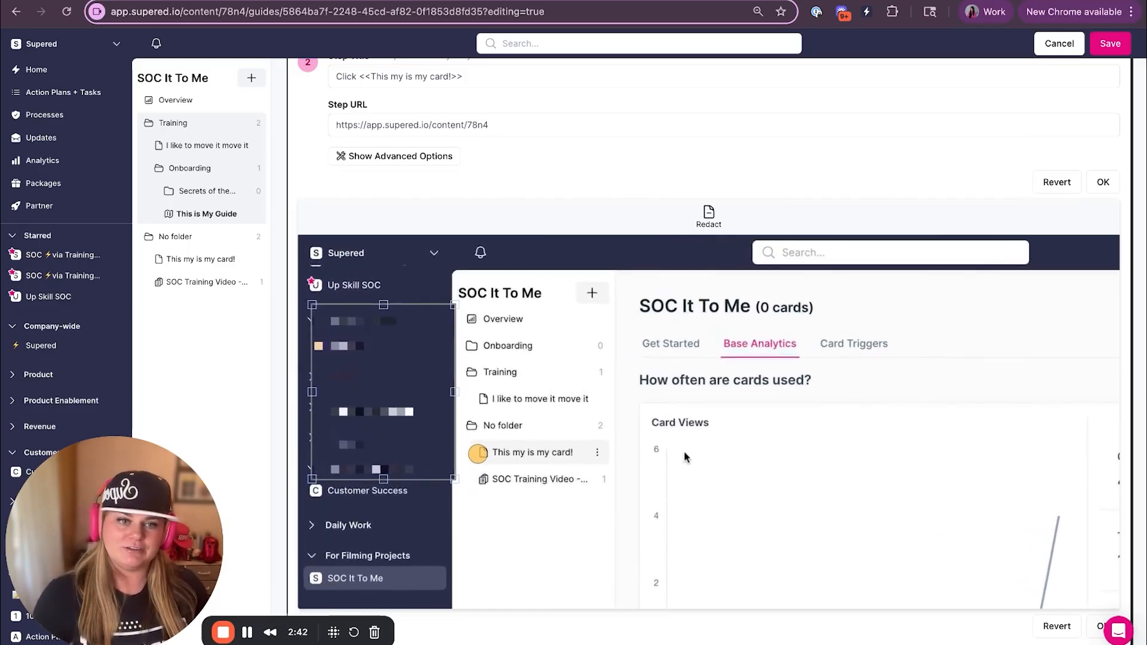
click(1099, 626)
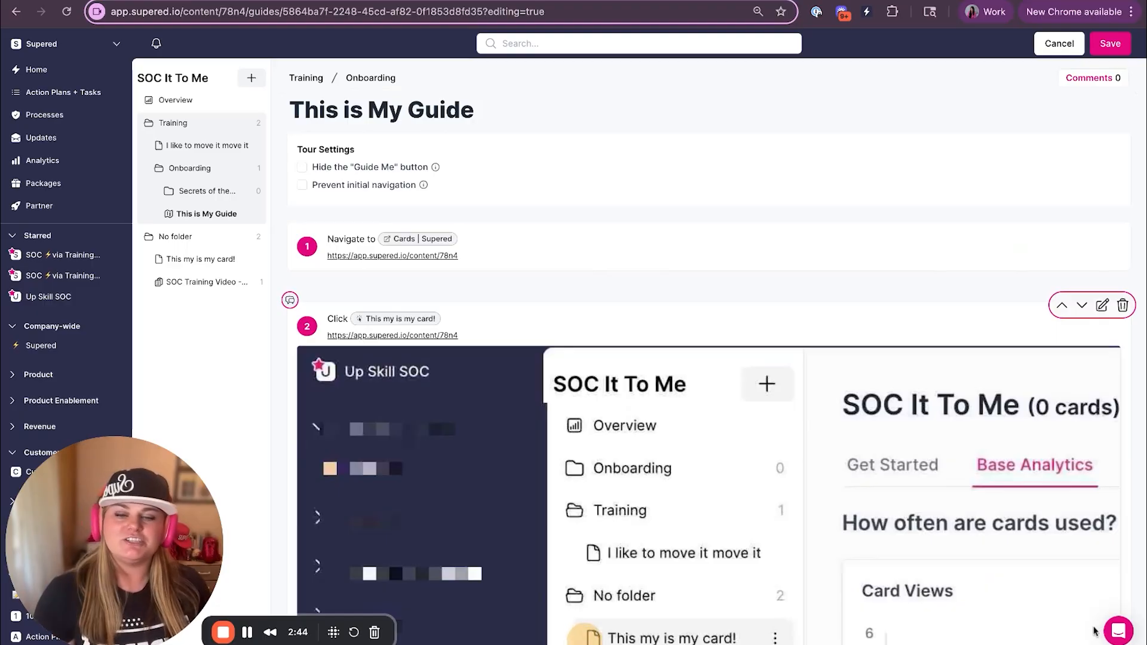
Step: View the options for adding a step after step 2 and save the edited guide
scroll(847, 326, down, 10)
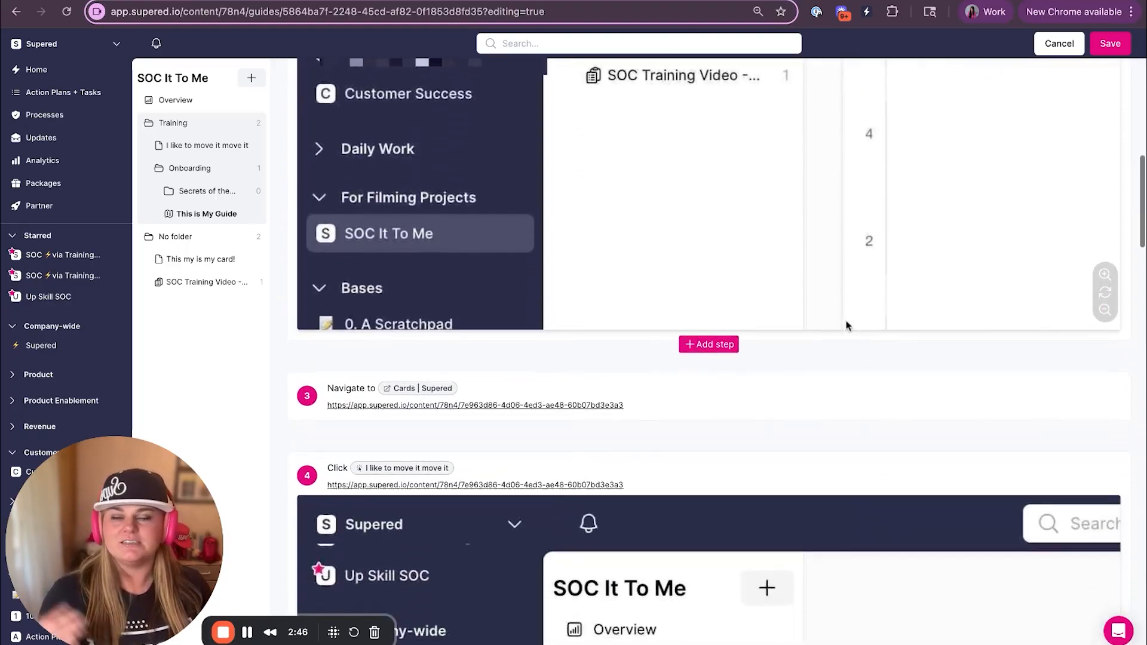
mouse_move(848, 325)
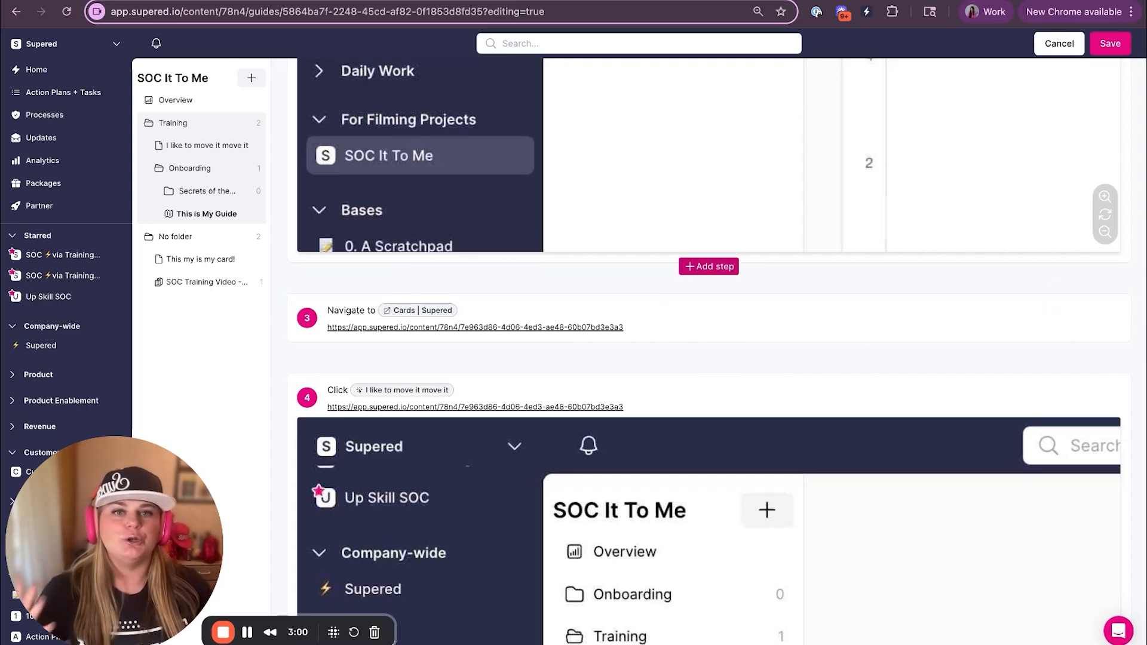
click(709, 266)
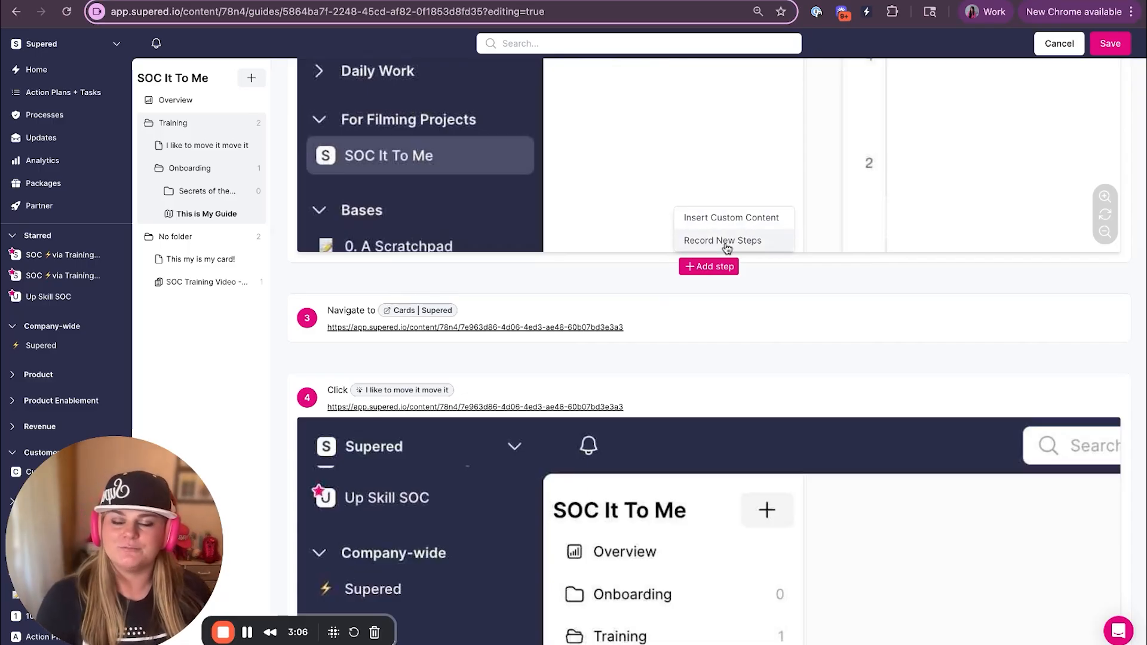
click(1110, 43)
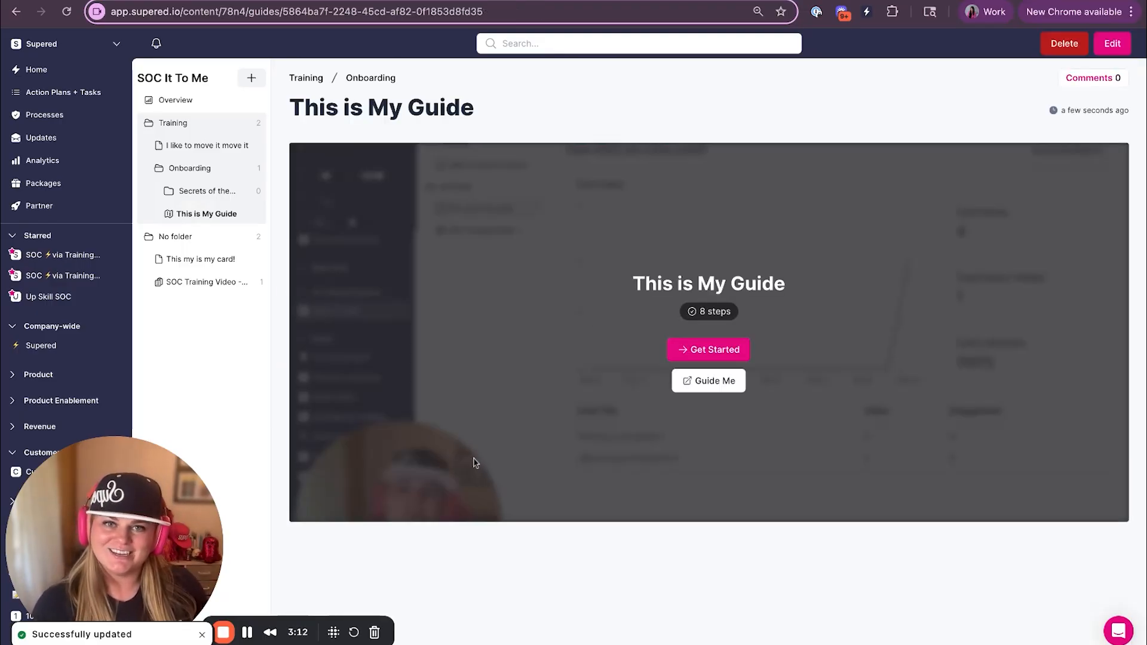
click(224, 634)
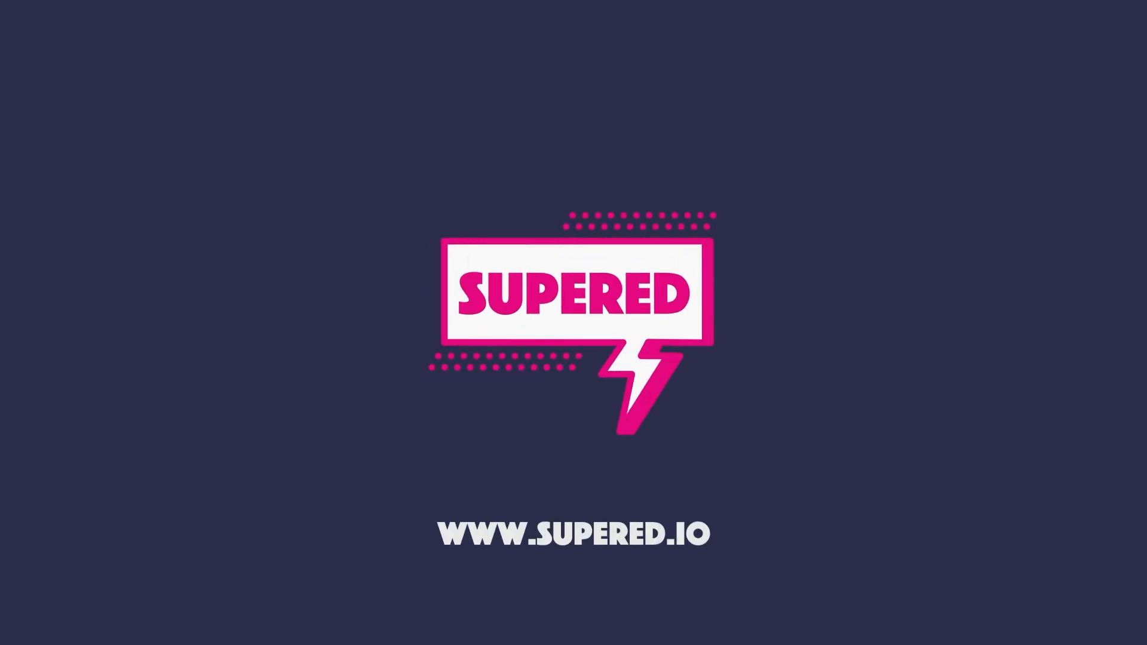